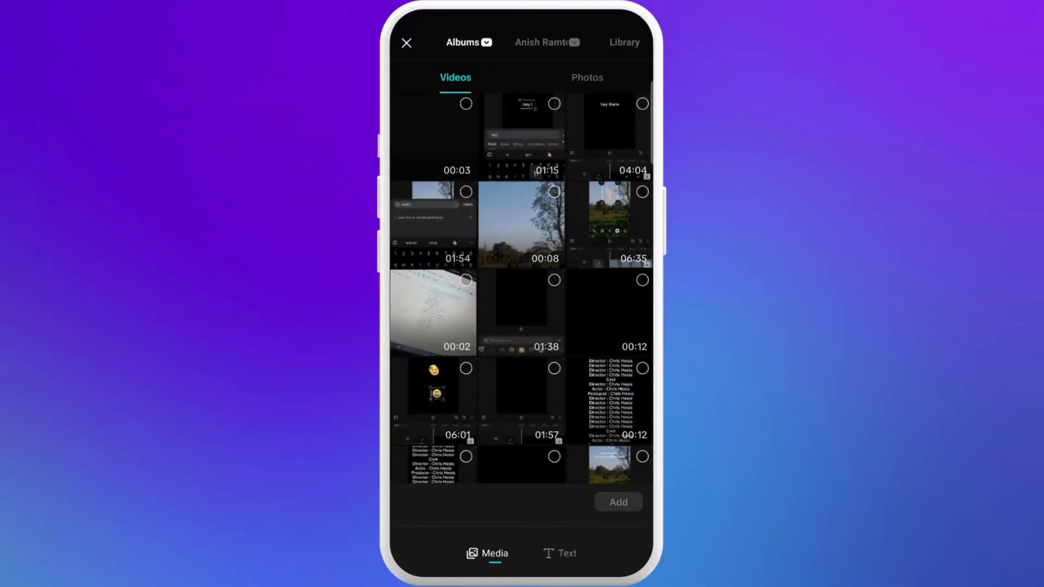
scroll(522, 289, "down", 5)
scroll(522, 289, "up", 5)
Pick the 11-second black video from the gallery and add it to the project.
left_click(610, 310)
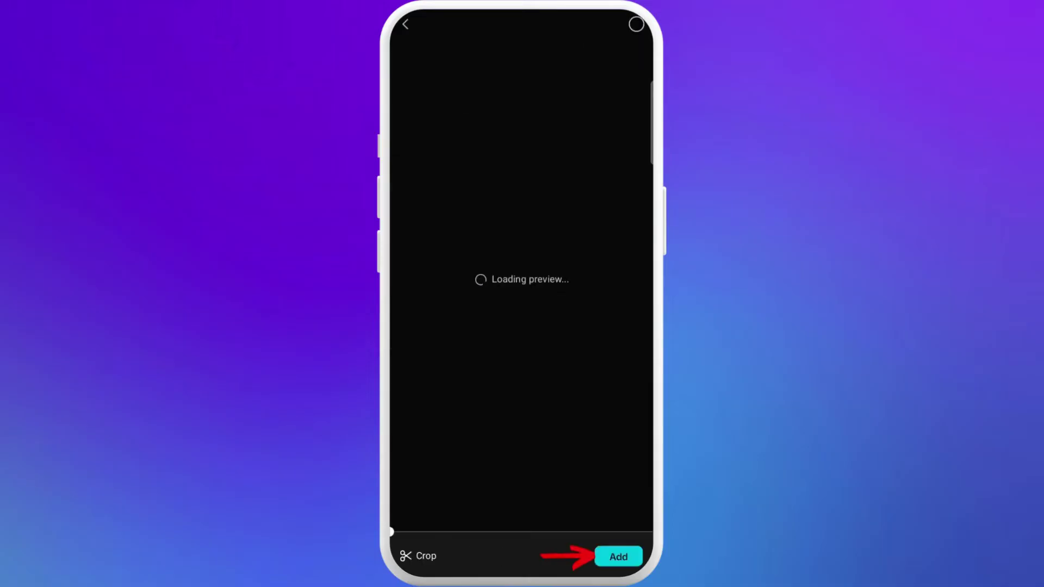
left_click(617, 555)
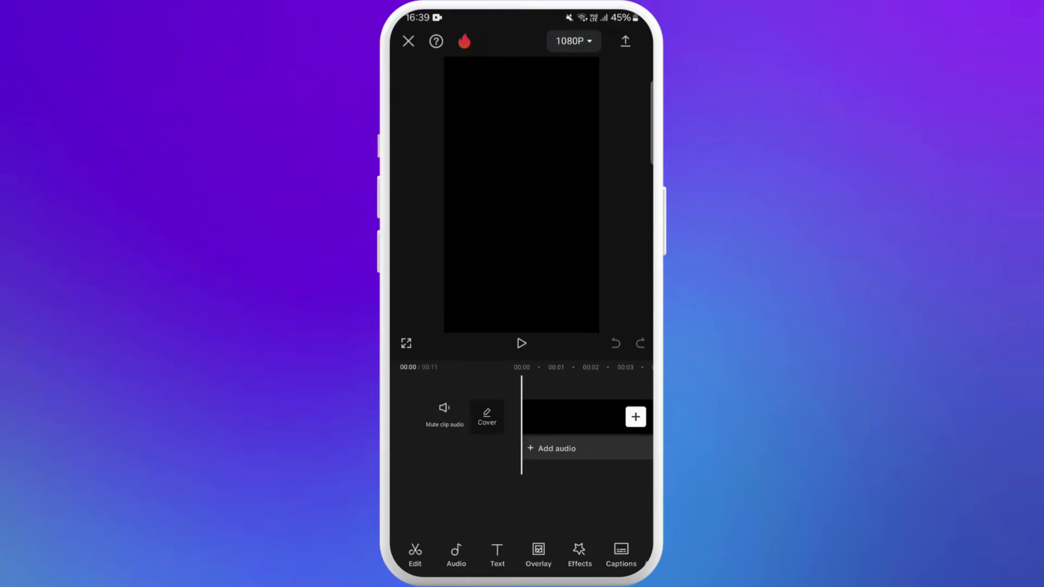
Add the red-painting-by-the-stairs photo after the black clip, making a 14-second project.
left_click_drag(587, 416, 424, 416)
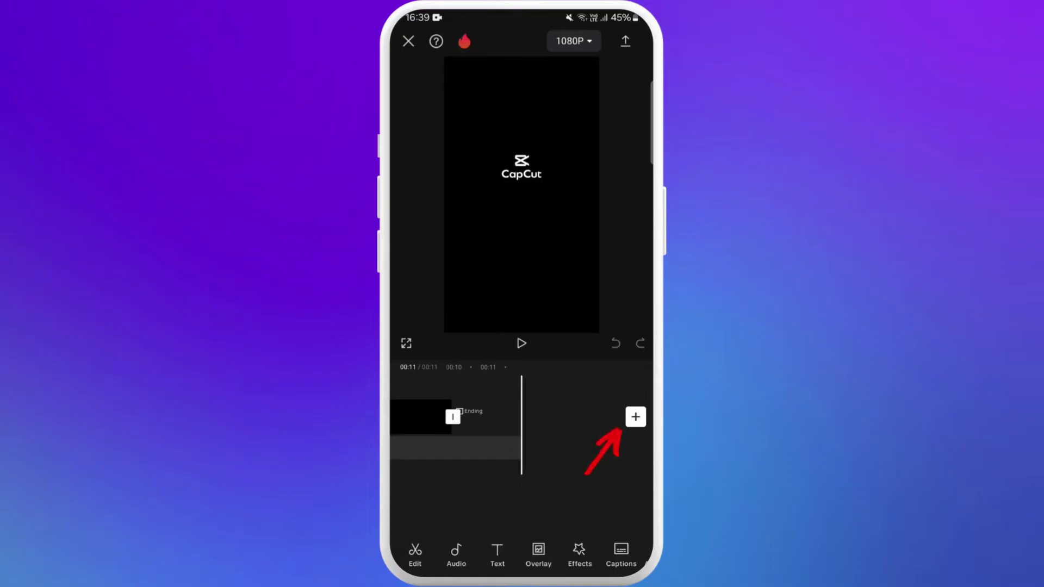
left_click(635, 417)
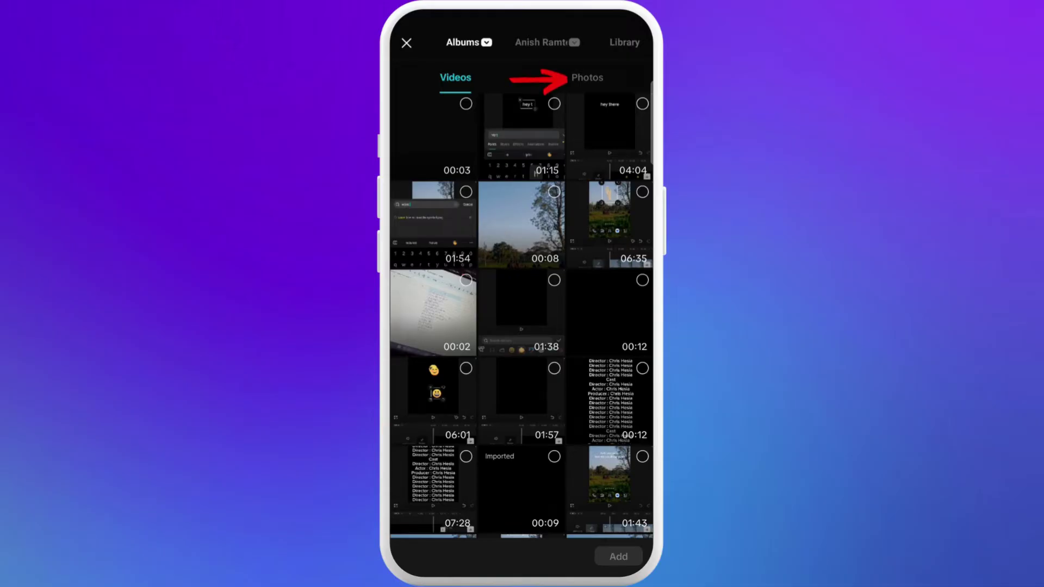
left_click(587, 78)
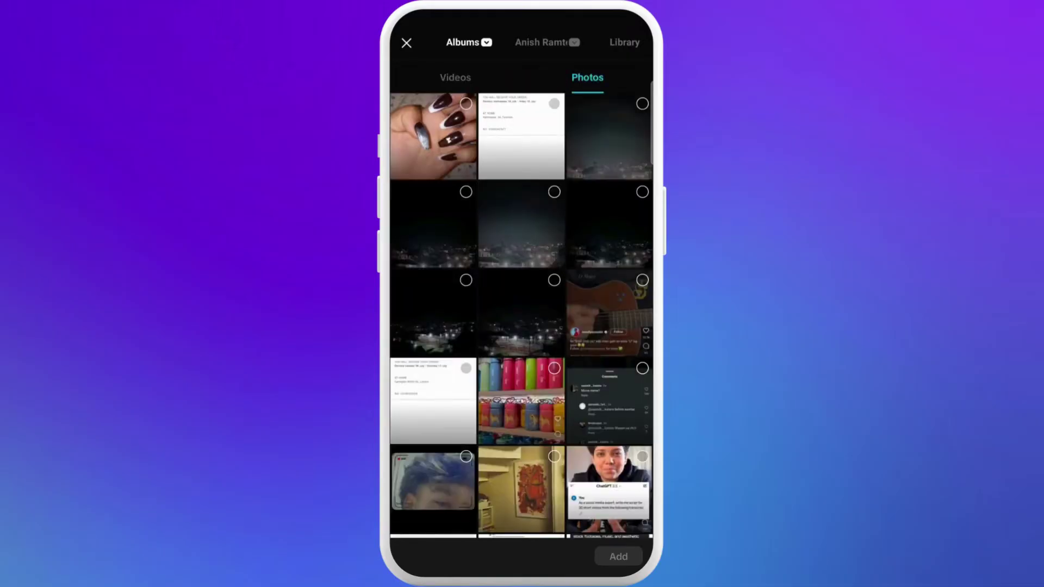
left_click(520, 490)
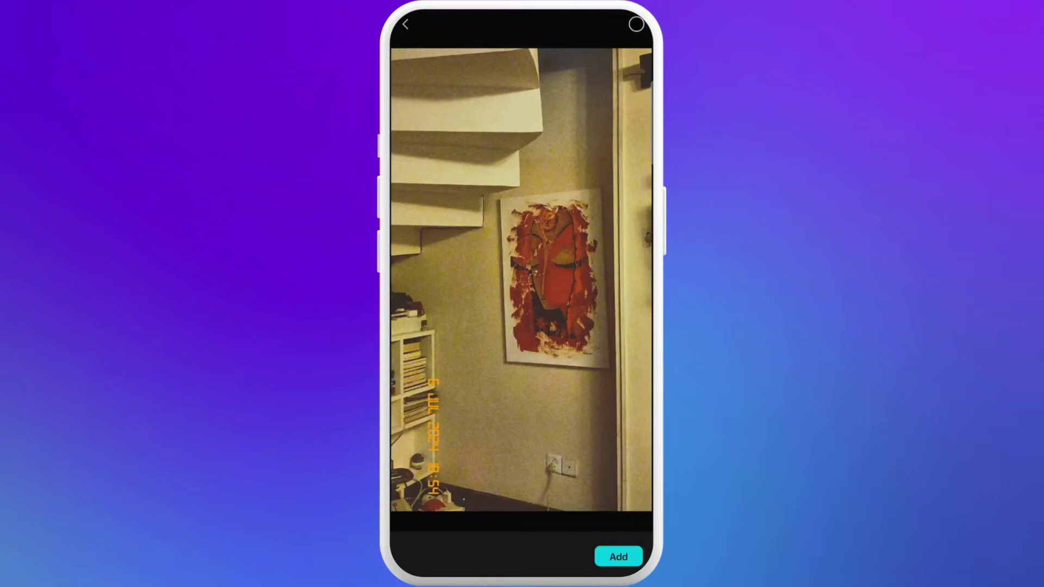
left_click(618, 557)
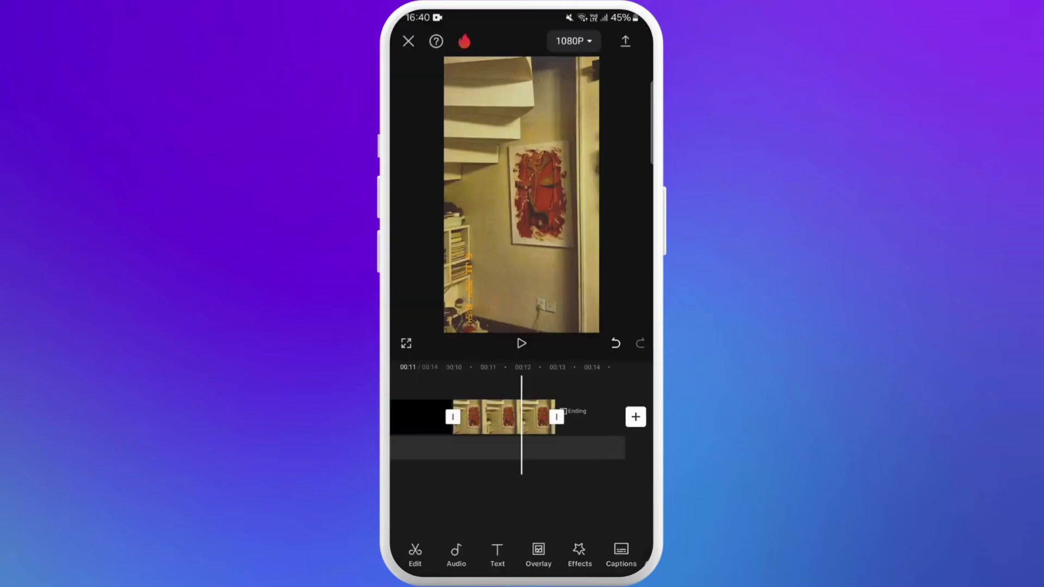
mouse_move(457, 416)
left_mouse_down()
mouse_move(636, 417)
mouse_move(506, 417)
mouse_move(544, 417)
left_mouse_up()
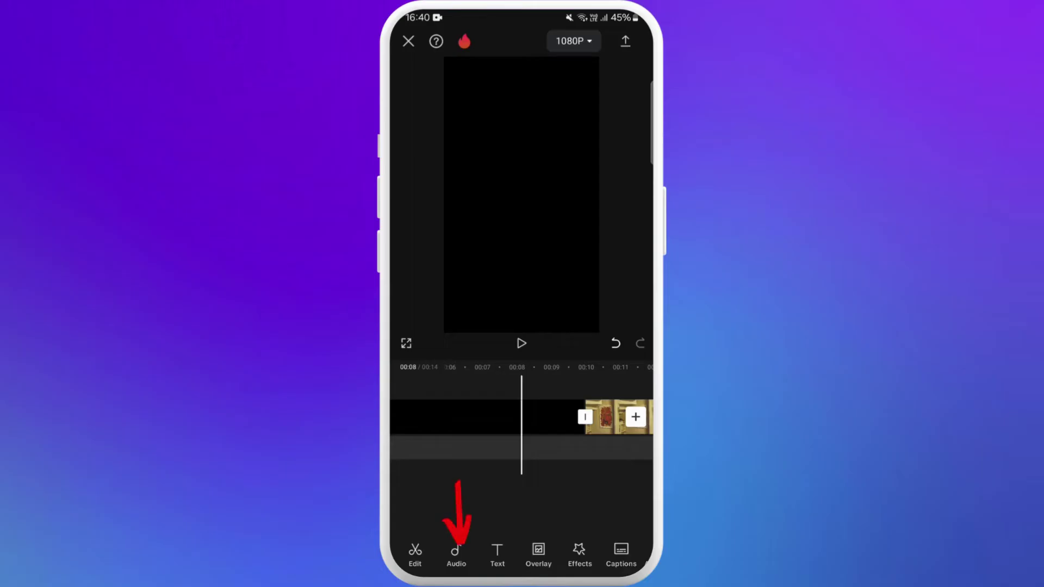
Extract the sound from a gallery video as an audio track, extending the project to 18 seconds.
left_click(456, 555)
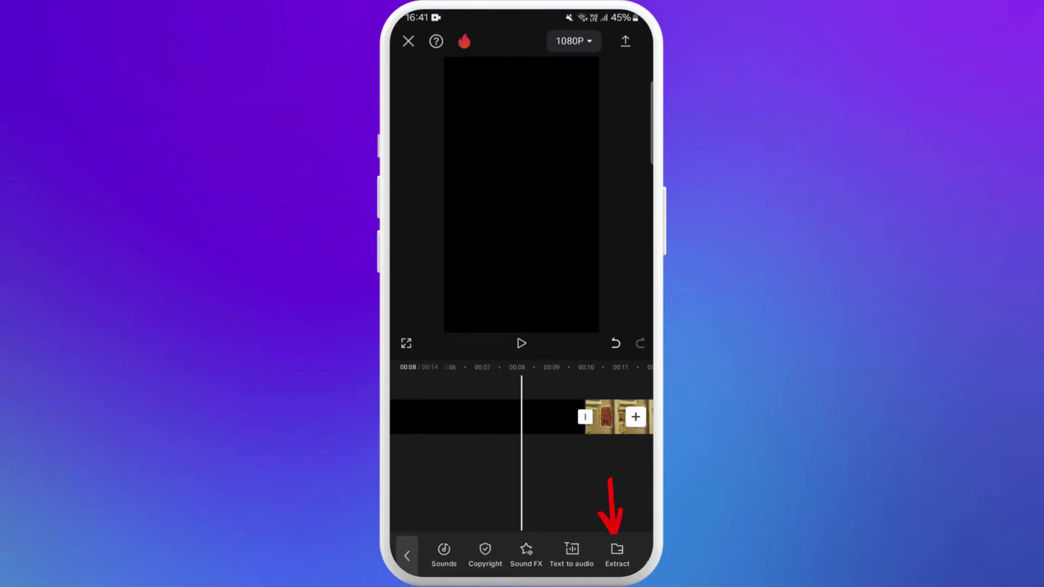
left_click(617, 556)
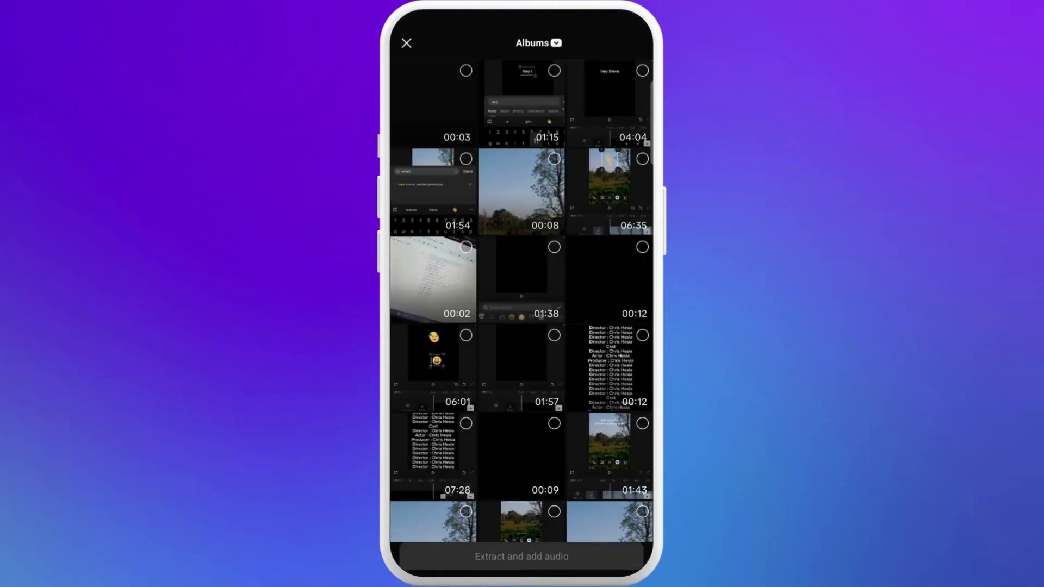
left_click(432, 278)
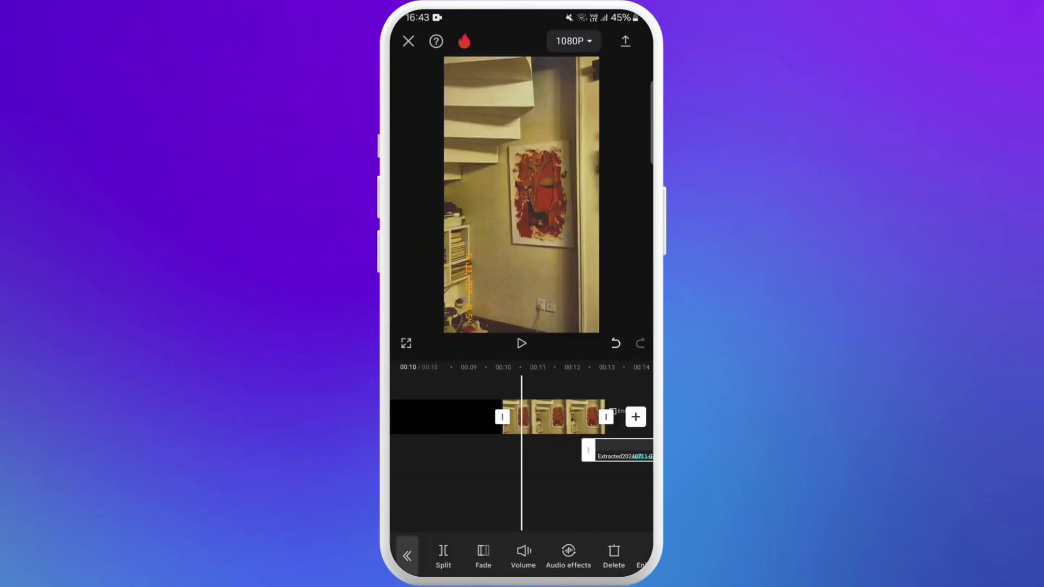
mouse_move(571, 490)
left_mouse_down()
mouse_move(441, 490)
mouse_move(571, 489)
left_mouse_up()
left_click(521, 344)
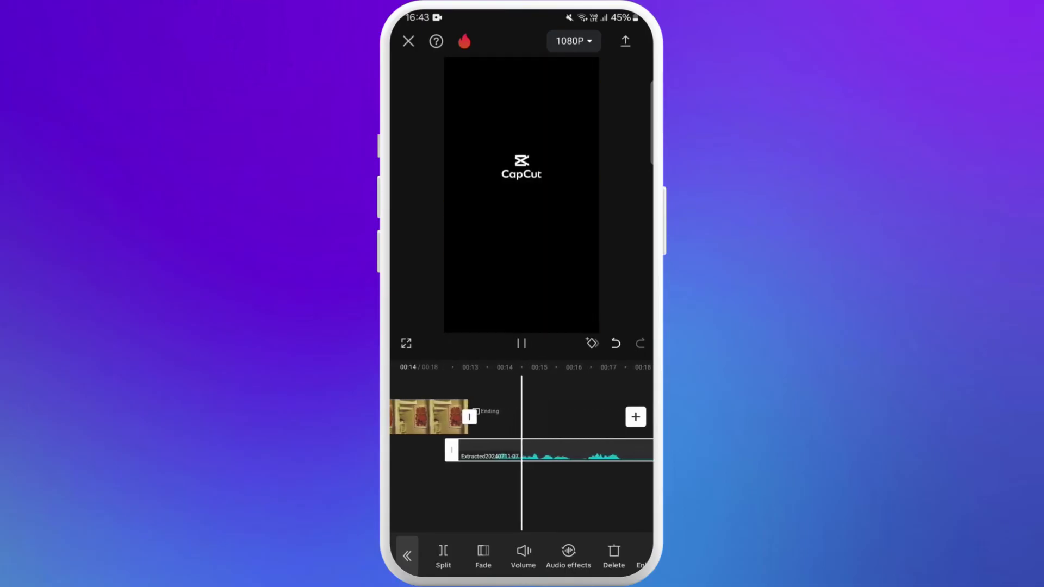
mouse_move(441, 490)
left_mouse_down()
mouse_move(621, 490)
mouse_move(440, 489)
left_mouse_up()
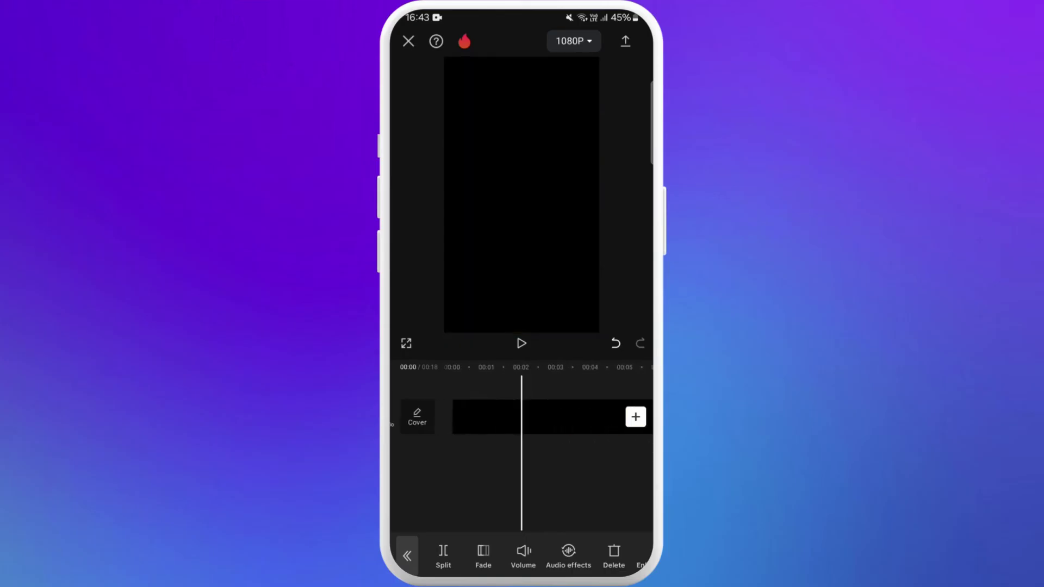